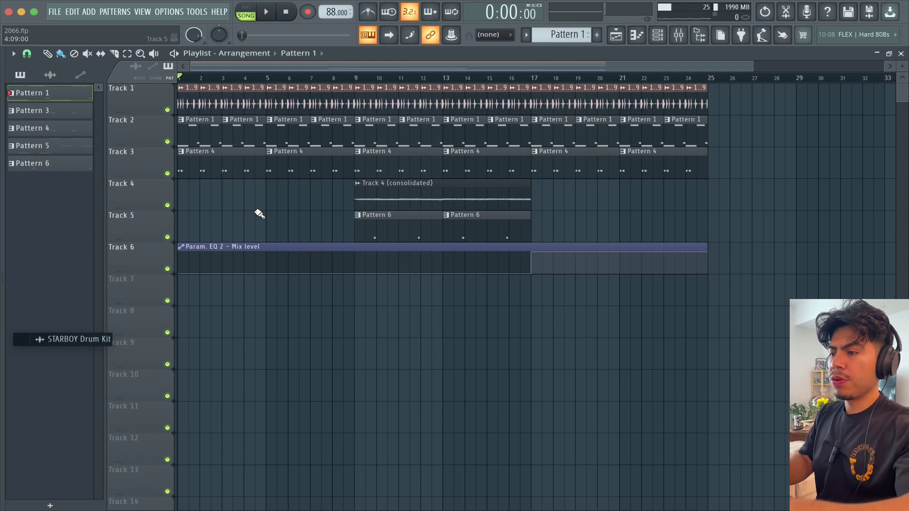
# Play the full arrangement, and audition the soloed 1909 drum loop on Track 9 by itself.
pyautogui.press('space')
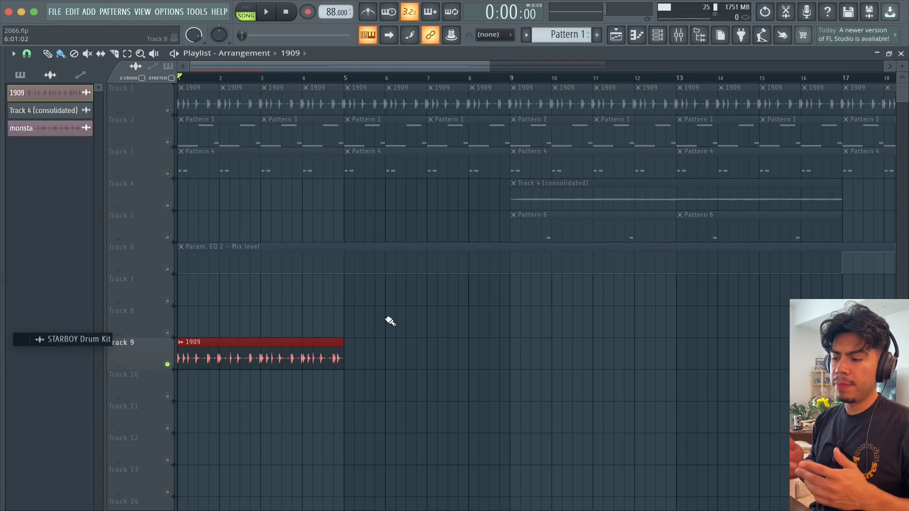
pyautogui.press('space')
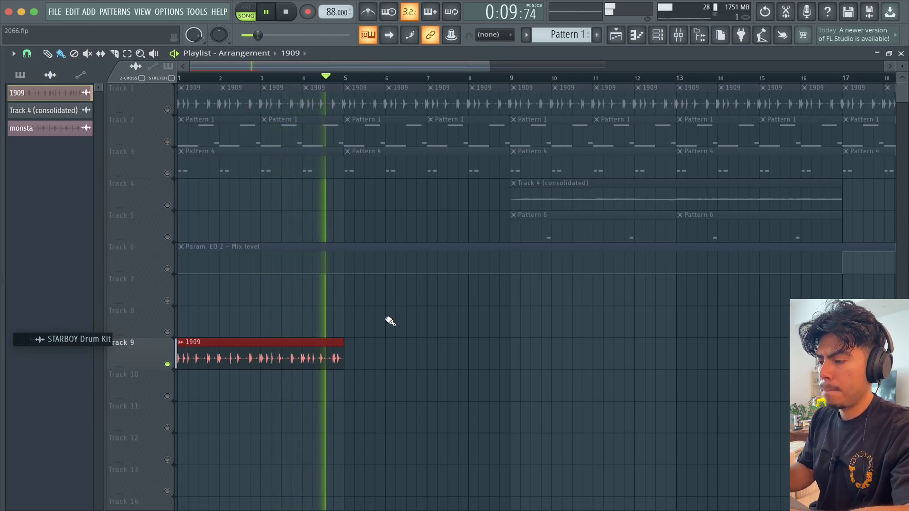
pyautogui.press('space')
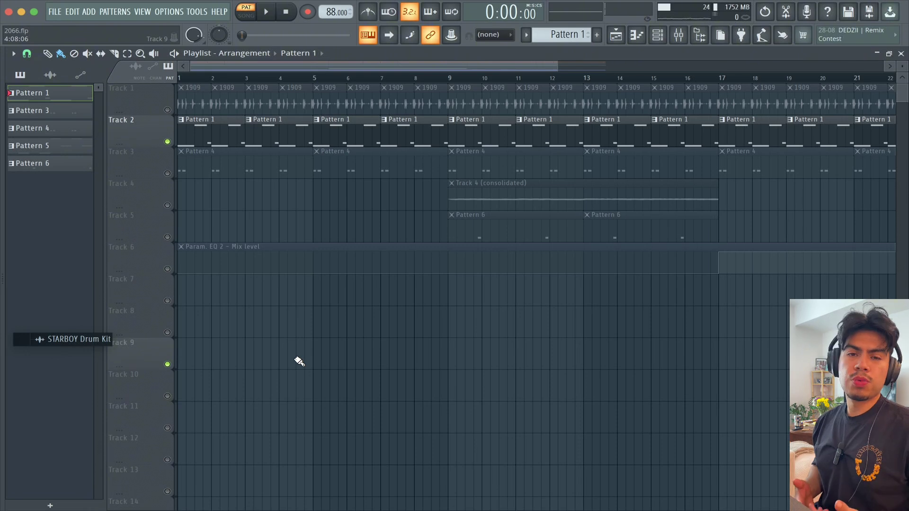
# Play the soloed Track 2 sample in song mode and trigger individual Serato Sample slices to audition the chops.
pyautogui.press('l')
pyautogui.press('space')
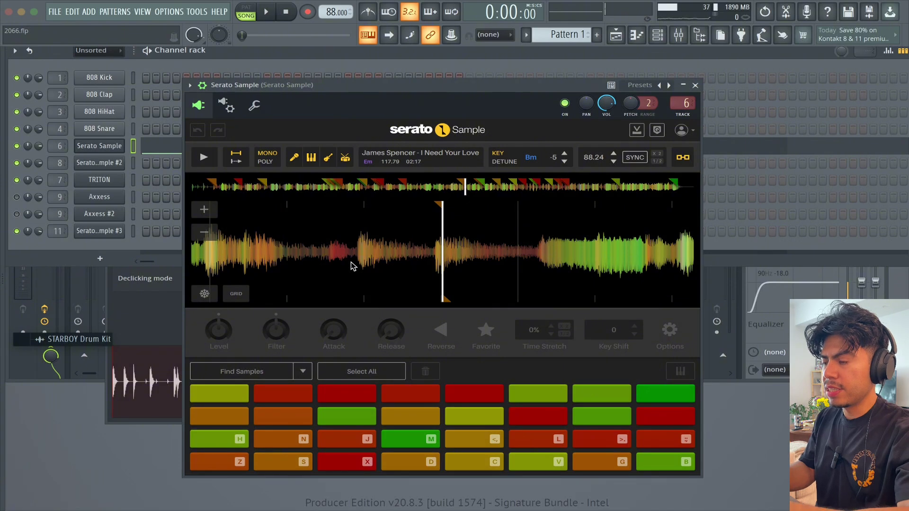
pyautogui.press('.')
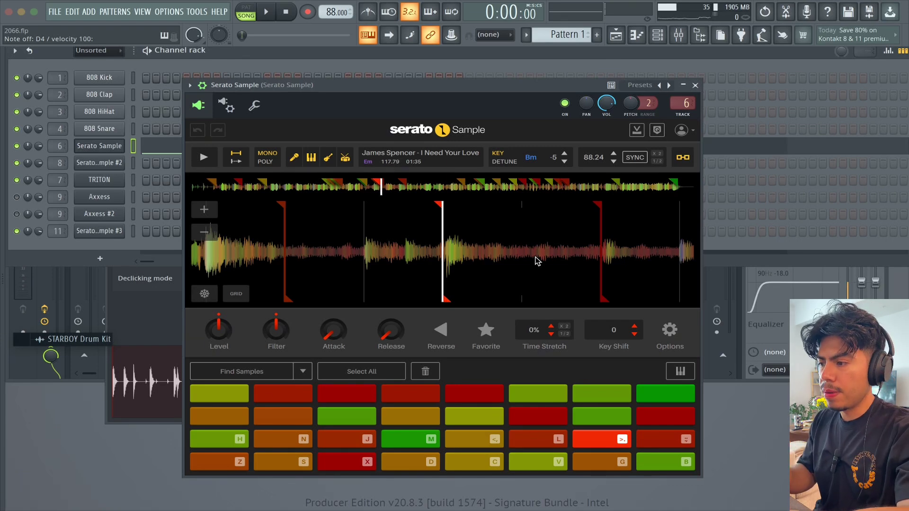
pyautogui.press('c')
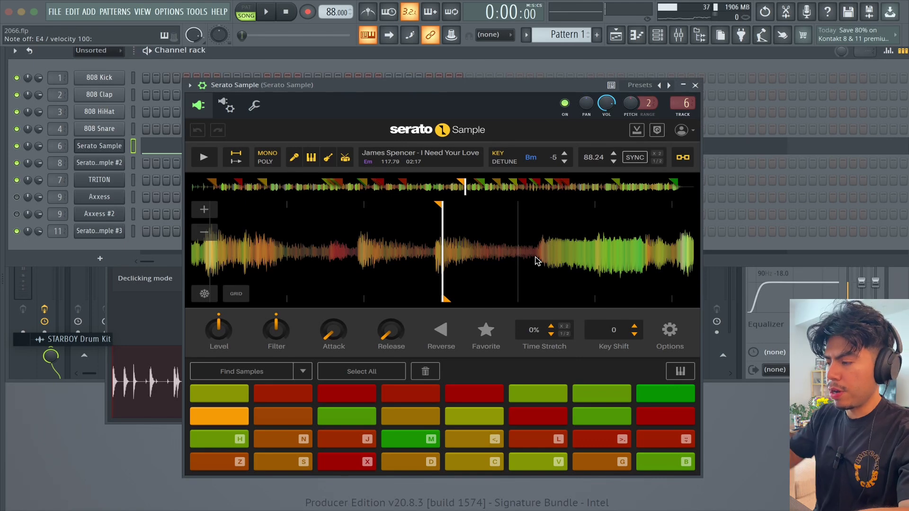
pyautogui.press('c')
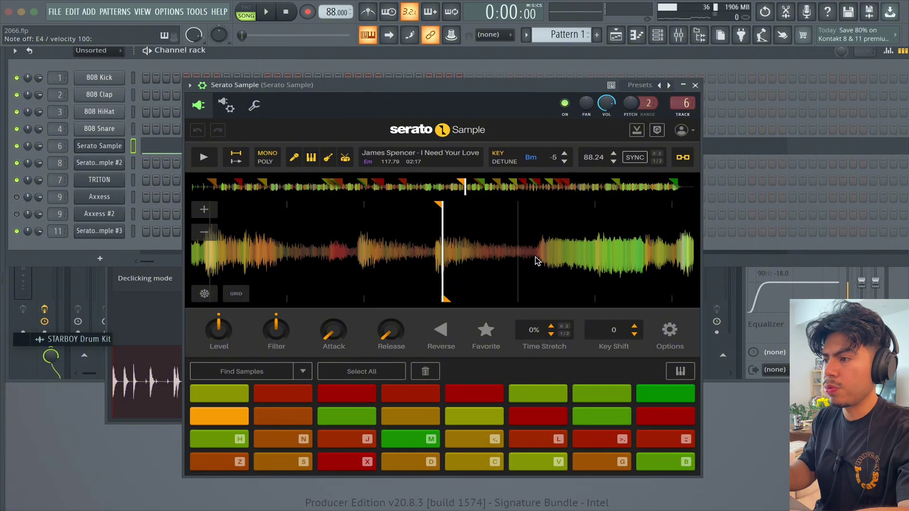
# Play Pattern 1 in pattern mode with the channel rack's Serato Sample notes uncovered behind the sampler window.
pyautogui.moveTo(306, 85); pyautogui.dragTo(295, 189)
pyautogui.press('l')
pyautogui.press('space')
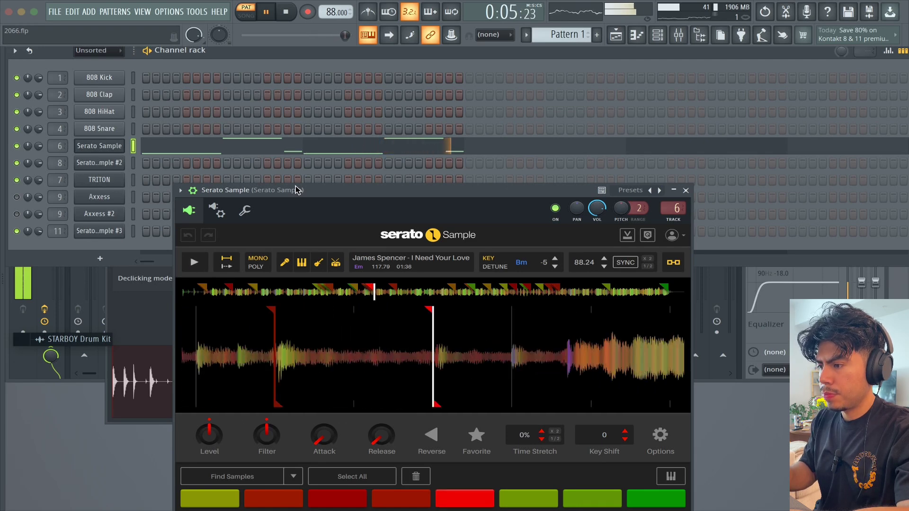
pyautogui.press('space')
pyautogui.moveTo(296, 190); pyautogui.dragTo(281, 83)
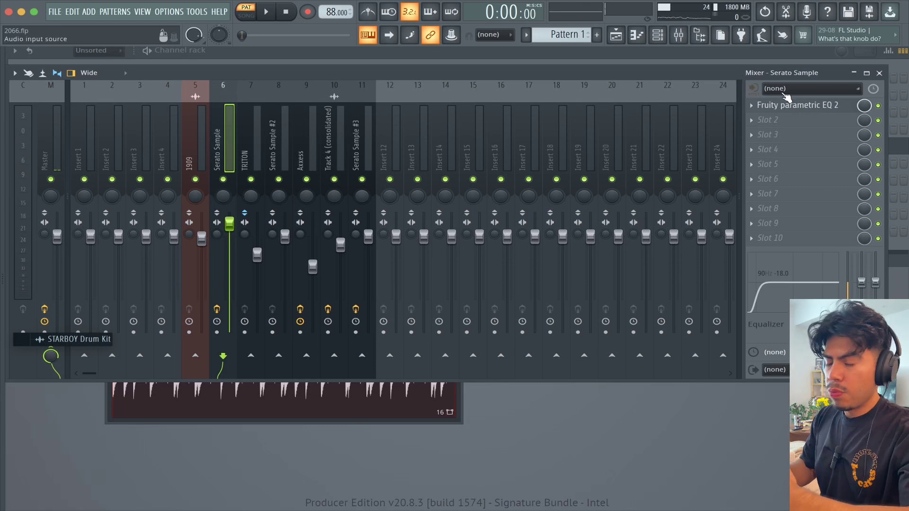
# Inspect the Fruity parametric EQ 2 on the Serato Sample mixer track and play its Mix level automation around bar 17.
pyautogui.click(801, 111)
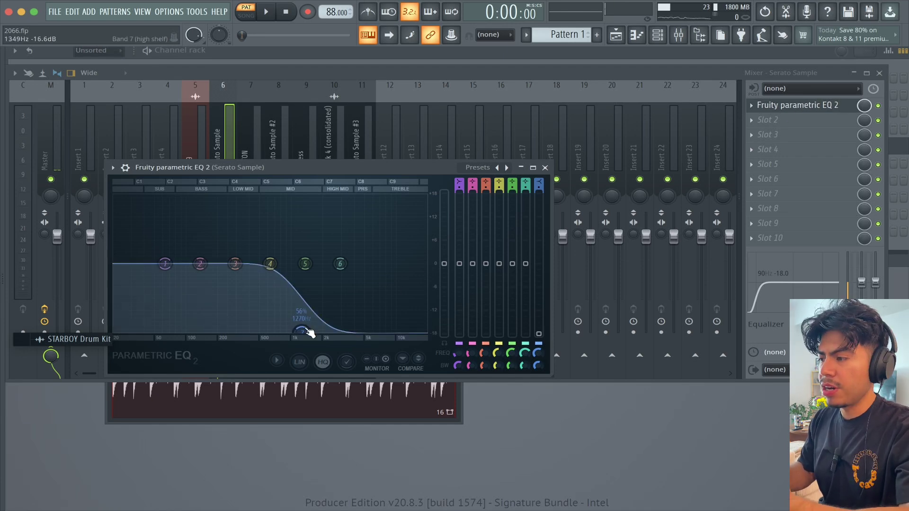
pyautogui.click(545, 168)
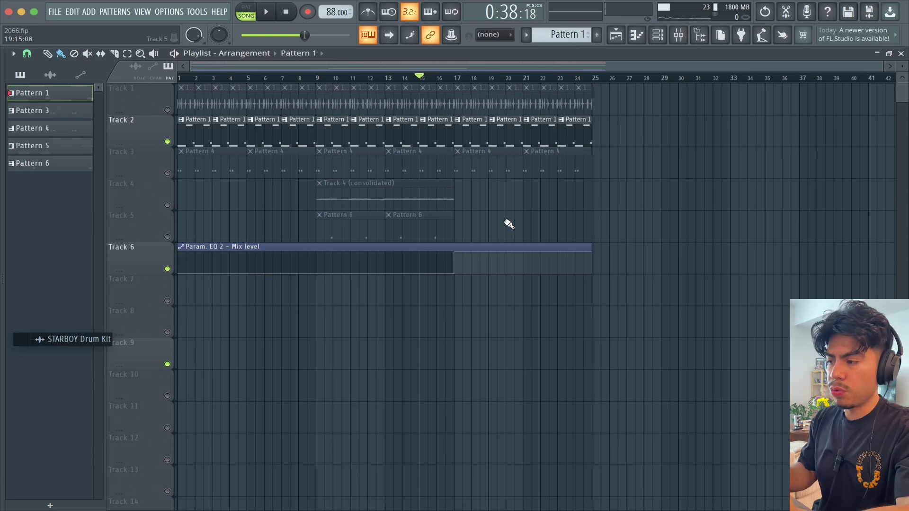
pyautogui.press('space')
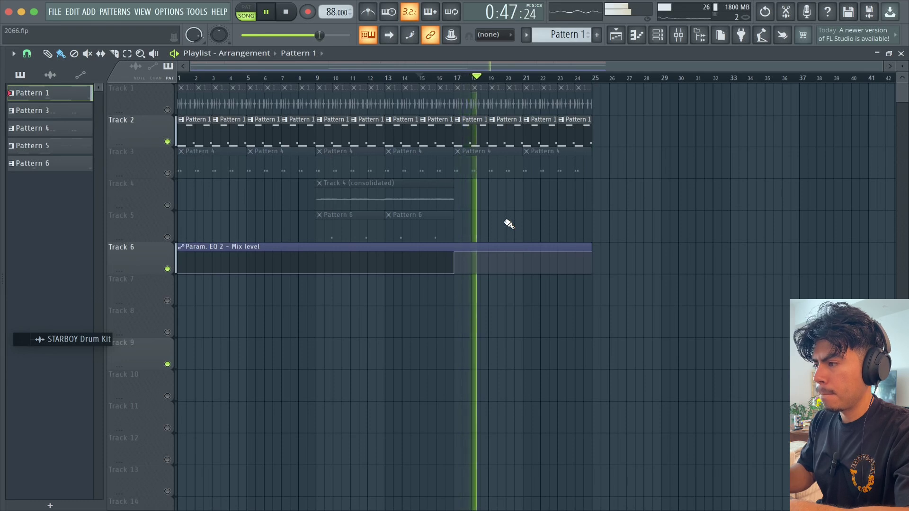
pyautogui.press('space')
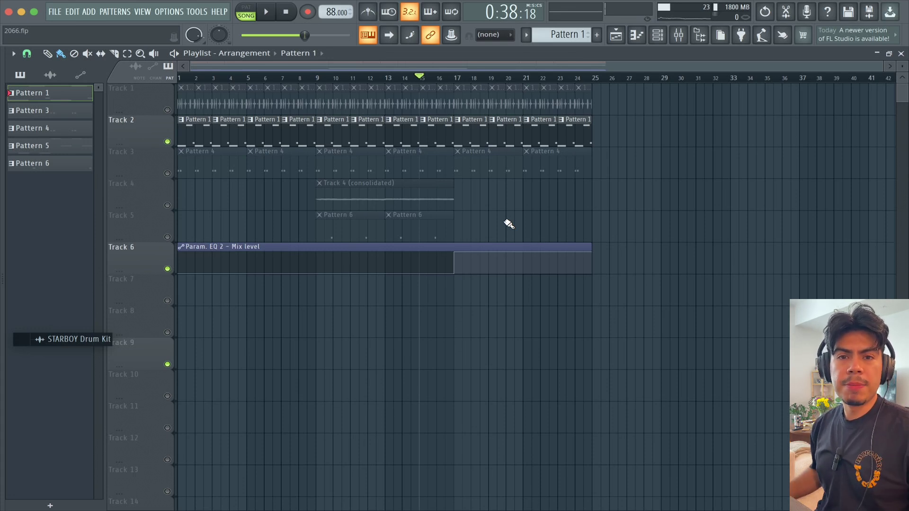
# Unmute Track 1 and play the drums together with the Track 2 sample from the start of the arrangement.
pyautogui.click(167, 110)
pyautogui.click(179, 78)
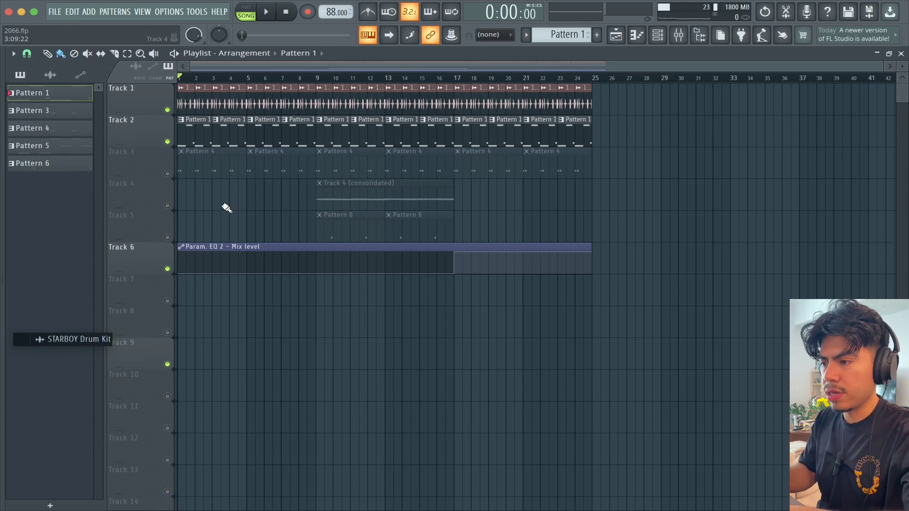
pyautogui.press('space')
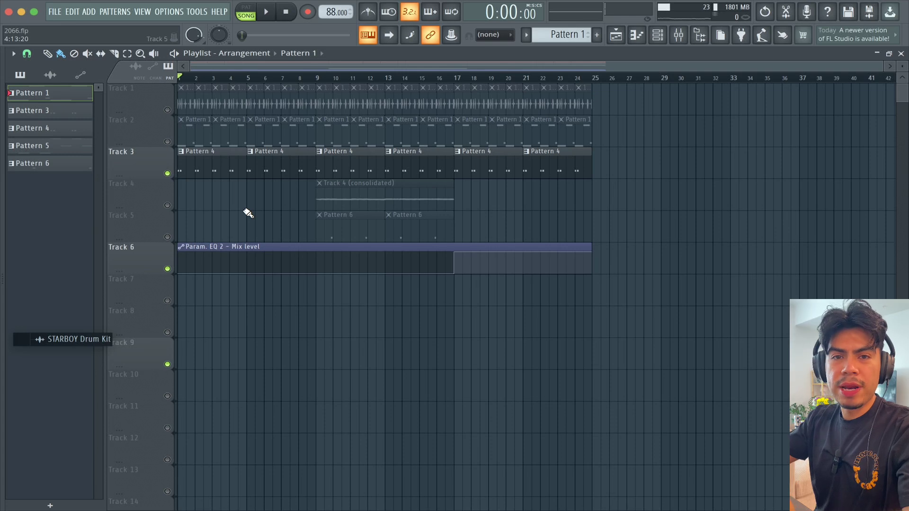
# Audition the soloed Pattern 4 bass on Track 3, and play it together with Pattern 6 on Track 5 from bar 9.
pyautogui.press('space')
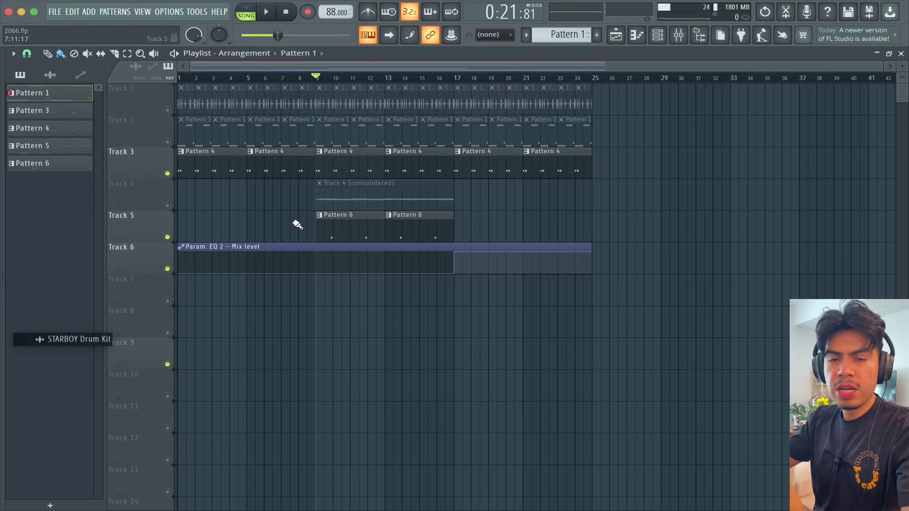
pyautogui.press('space')
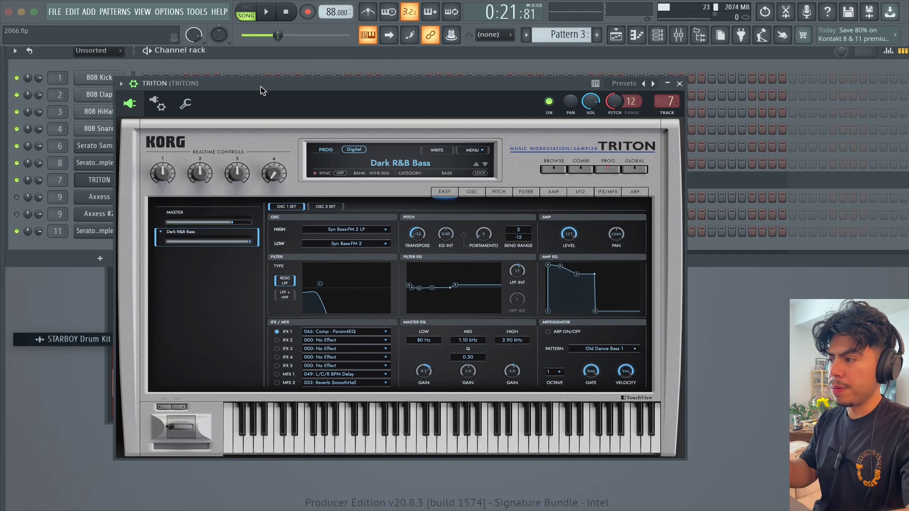
pyautogui.press('F5')
pyautogui.press('space')
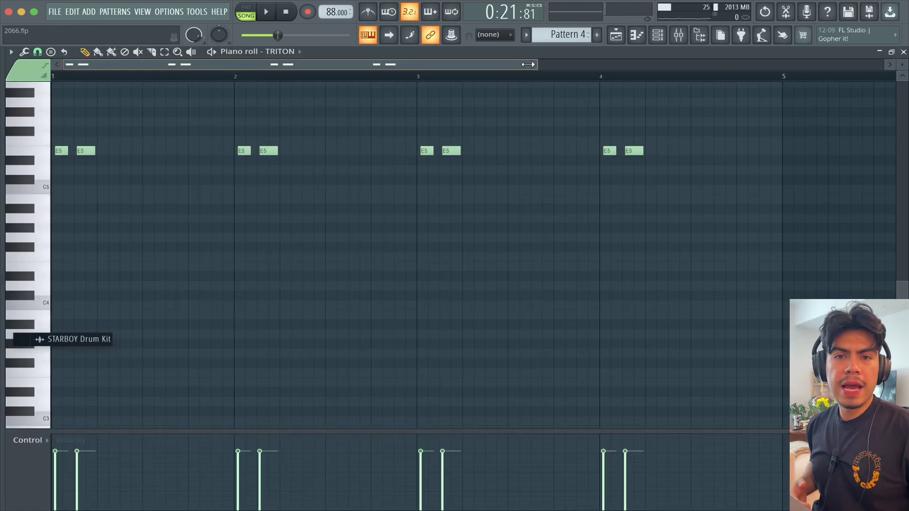
# Examine Pattern 4's TRITON bass notes and their timing up close in the piano roll.
pyautogui.moveTo(528, 65); pyautogui.dragTo(525, 64)
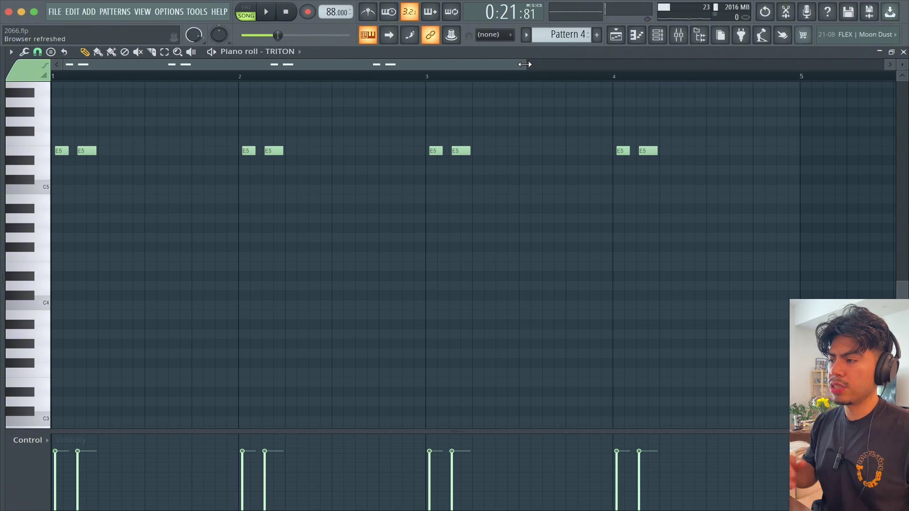
pyautogui.moveTo(524, 65); pyautogui.dragTo(325, 64)
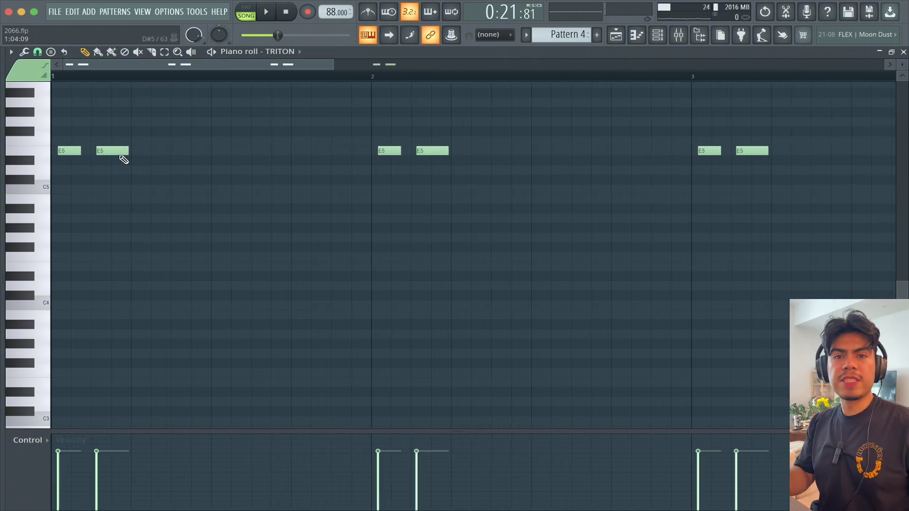
pyautogui.scroll(-2, 123, 160)
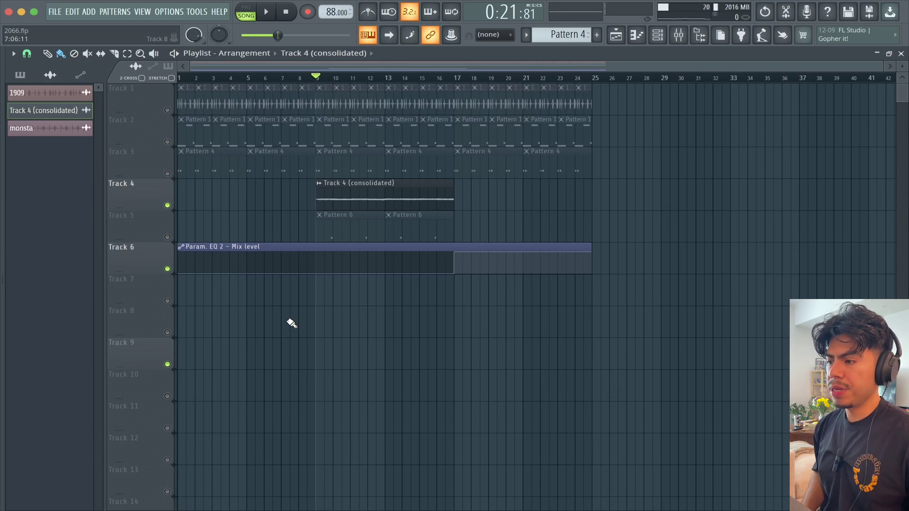
# Audition the consolidated Track 4 clip and compare Pattern 5's Axxess sound with the Tape MELLO-FI effect bypassed and enabled.
pyautogui.press('space')
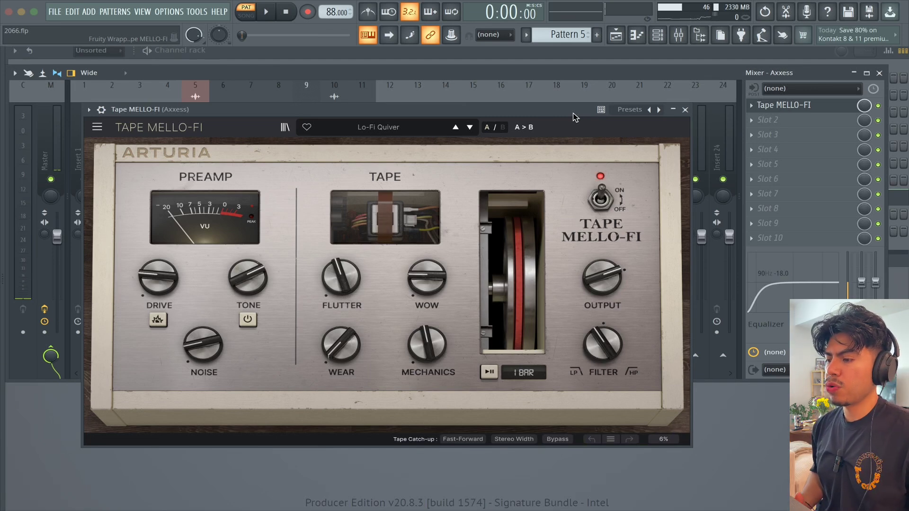
pyautogui.click(686, 109)
pyautogui.click(878, 105)
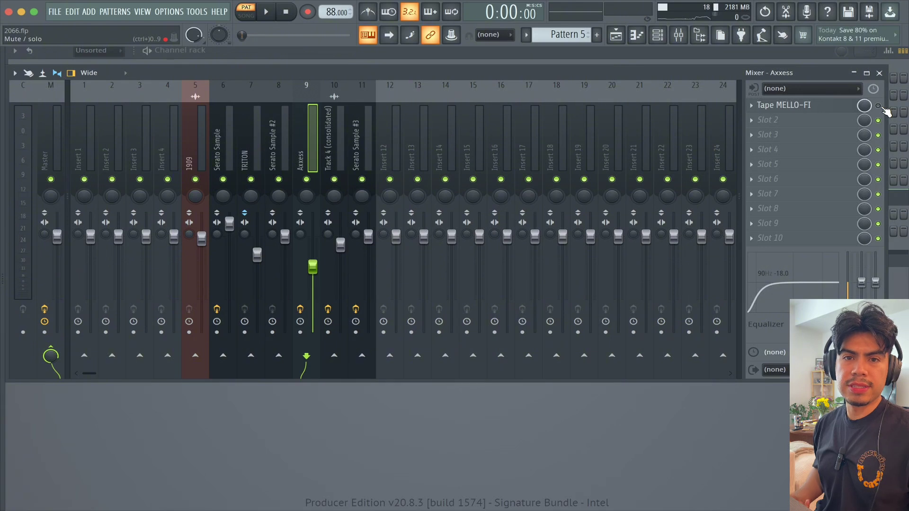
pyautogui.press('space')
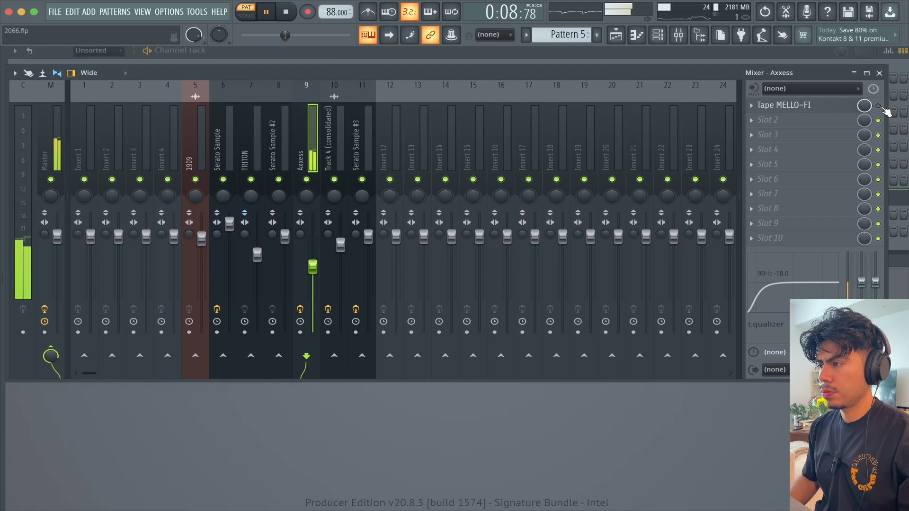
pyautogui.press('space')
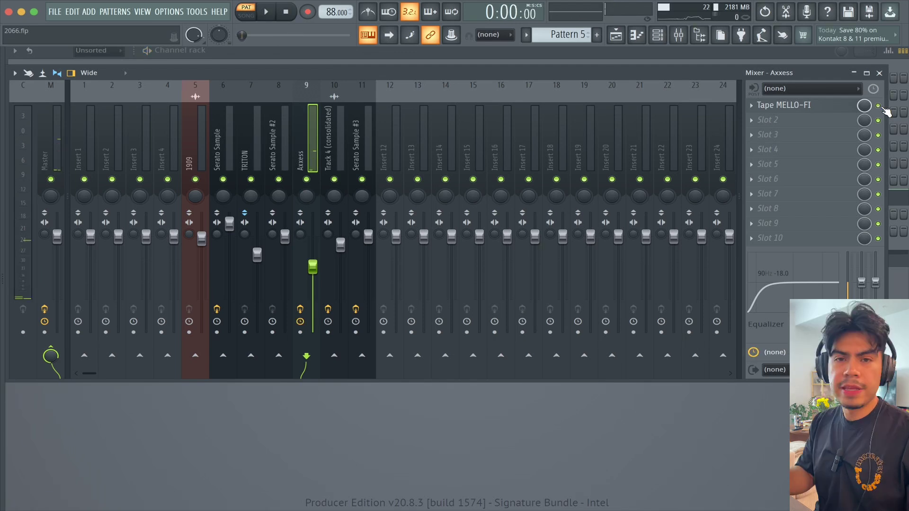
pyautogui.press('space')
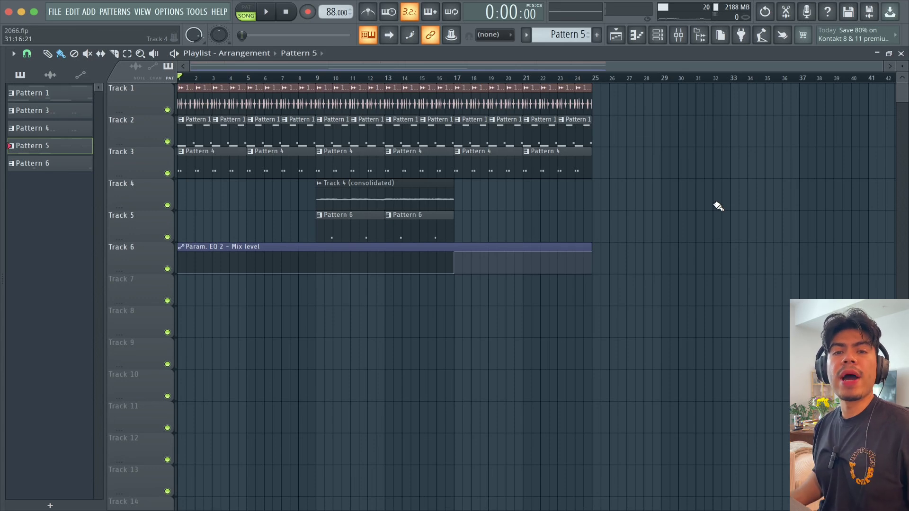
# Open the Serato Sample #3 channel over the playlist and play its Rome Streetz vocal along with the arrangement.
pyautogui.click(902, 55)
pyautogui.click(99, 231)
pyautogui.click(616, 36)
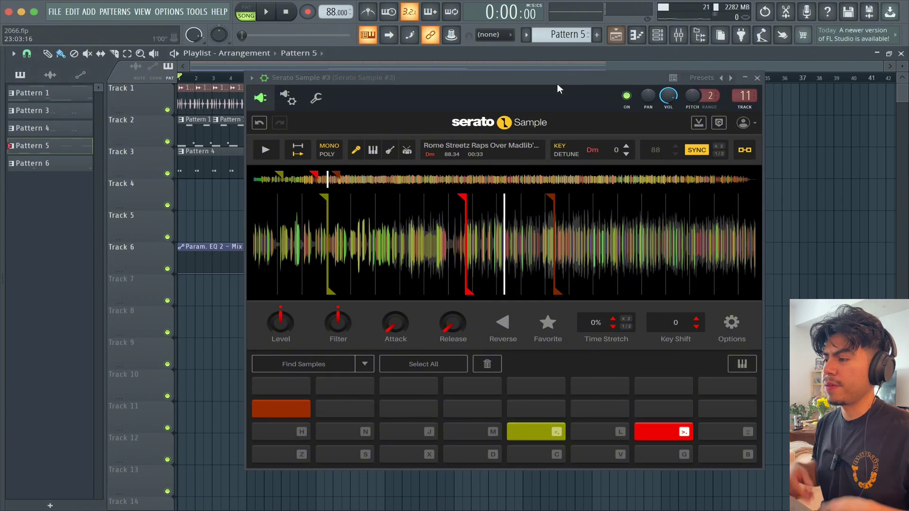
pyautogui.press('space')
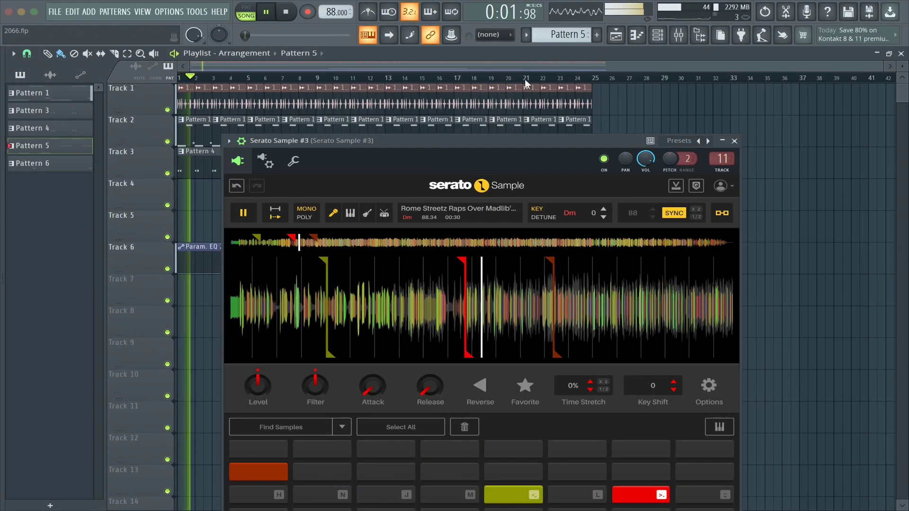
pyautogui.moveTo(533, 141); pyautogui.dragTo(531, 99)
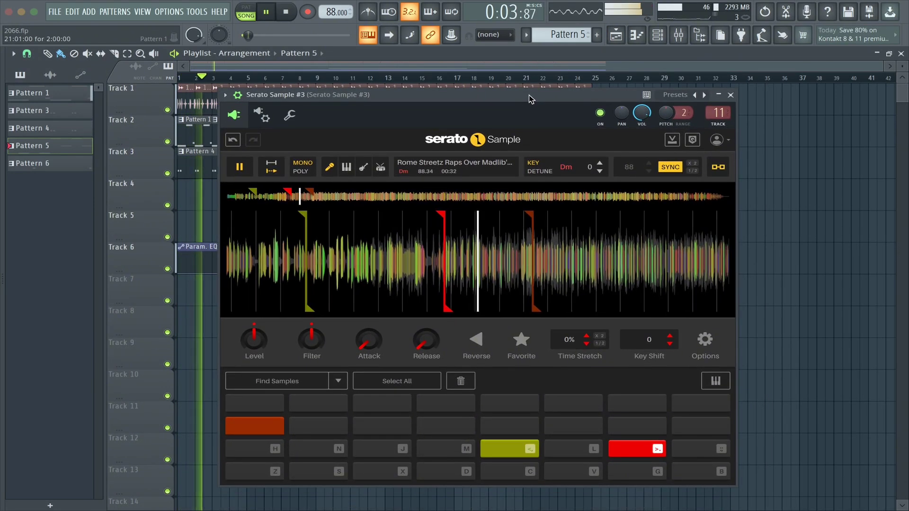